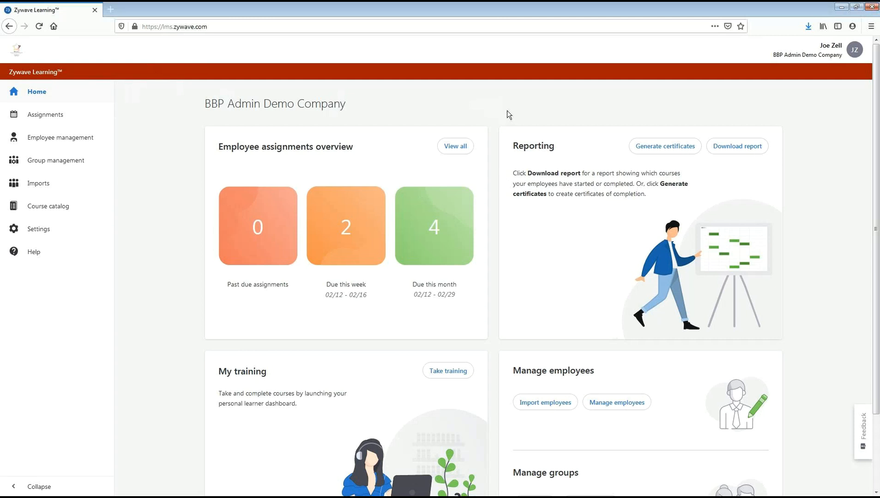
# - Add an employee group named Employee from the home page, leaving its description empty
pyautogui.scroll(-1, 507, 113)
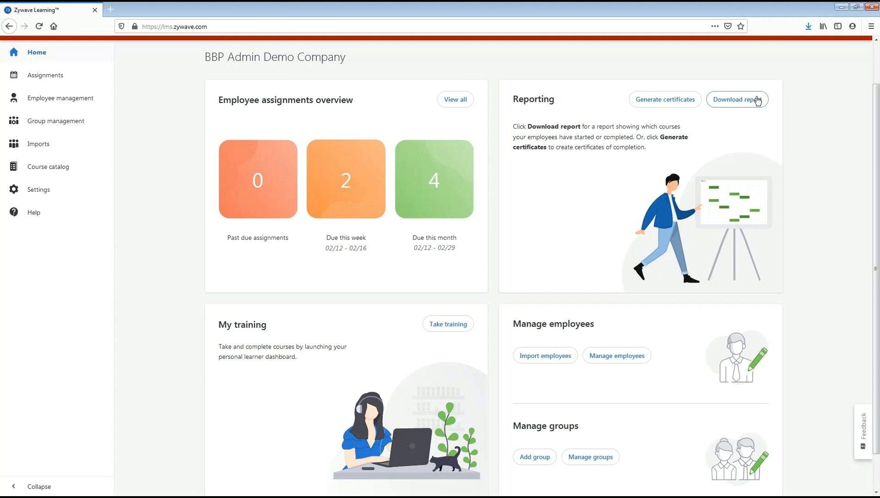
pyautogui.scroll(-2, 833, 103)
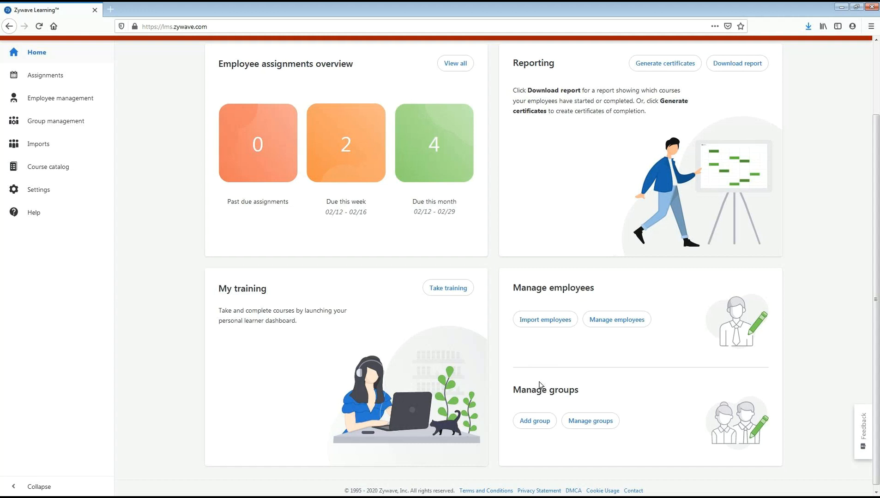
pyautogui.click(539, 426)
pyautogui.click(449, 254)
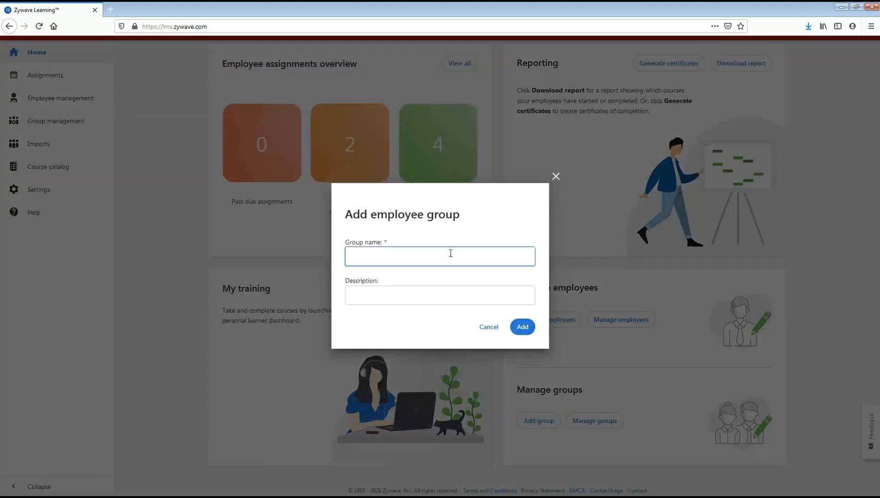
pyautogui.write('Employee')
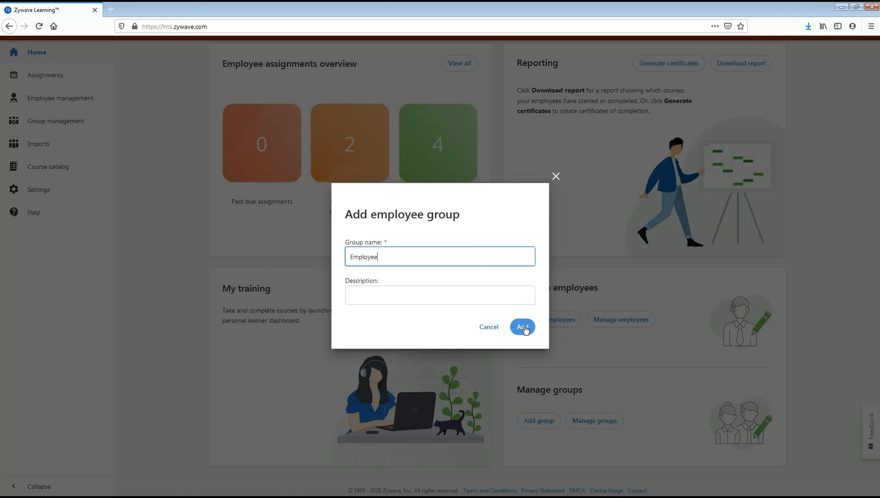
pyautogui.click(388, 243)
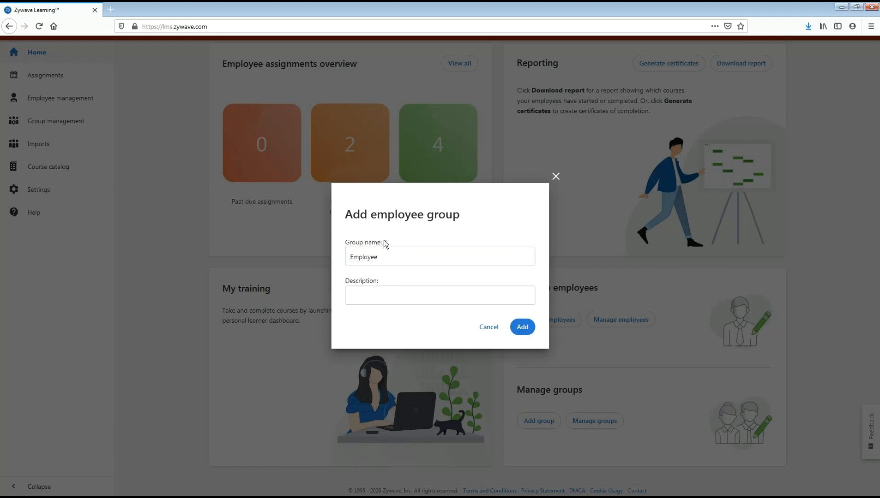
pyautogui.click(363, 295)
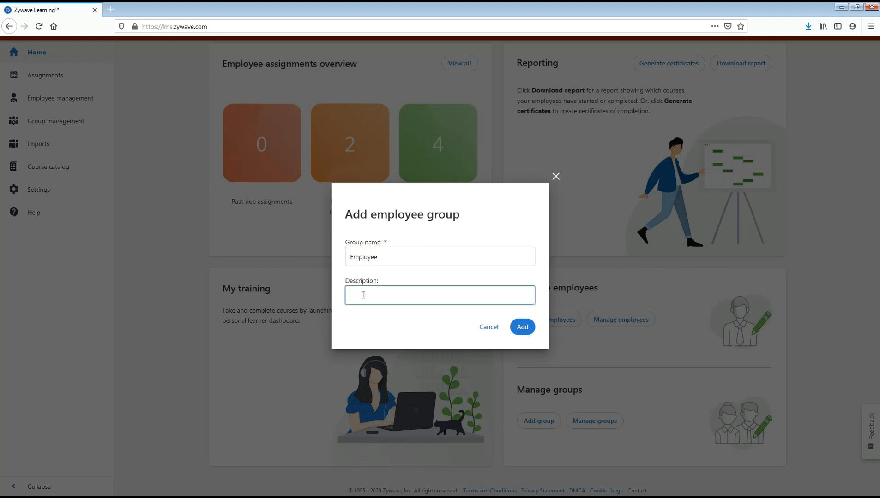
pyautogui.click(522, 328)
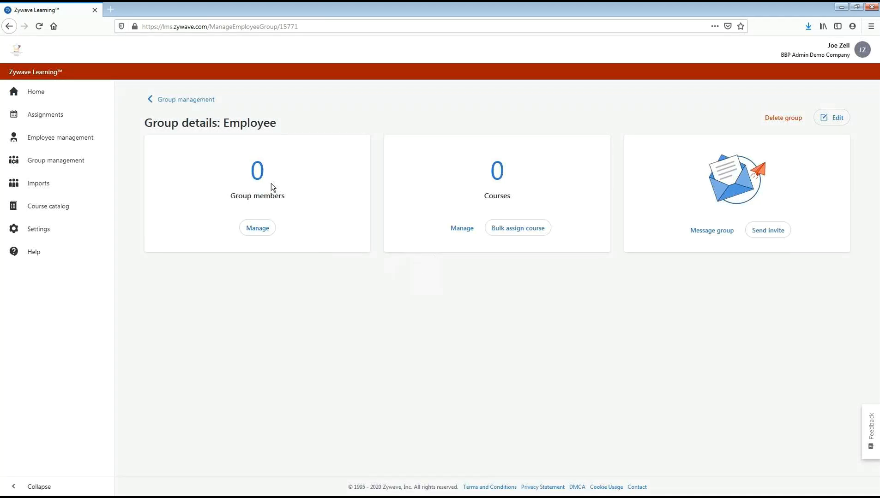
# - Return to the group list and add a second employee group named Manager
pyautogui.click(310, 168)
pyautogui.click(194, 100)
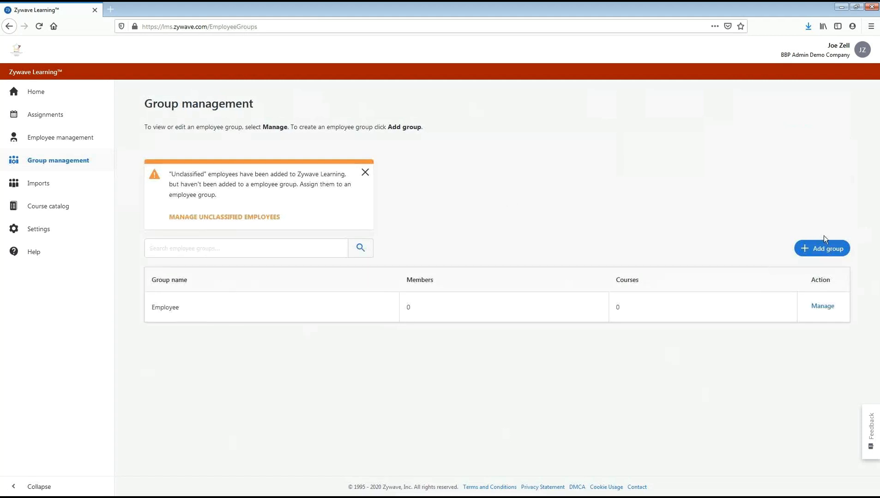
pyautogui.click(826, 250)
pyautogui.click(515, 254)
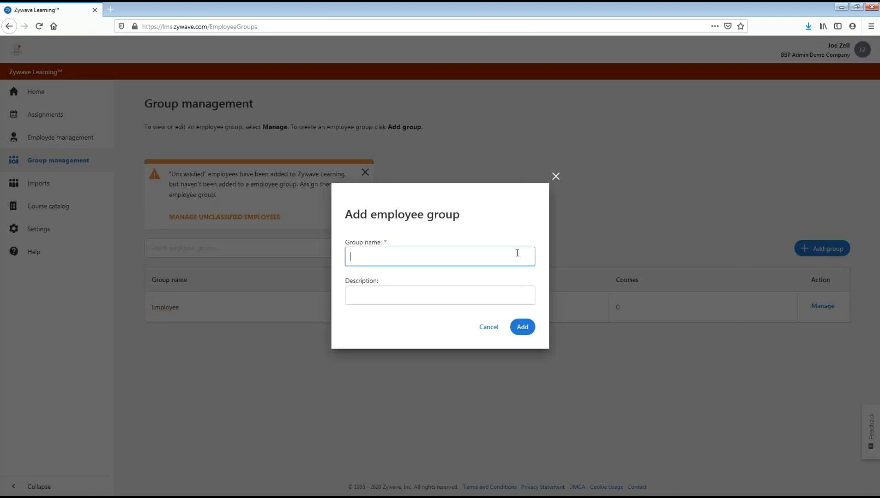
pyautogui.write('Manager')
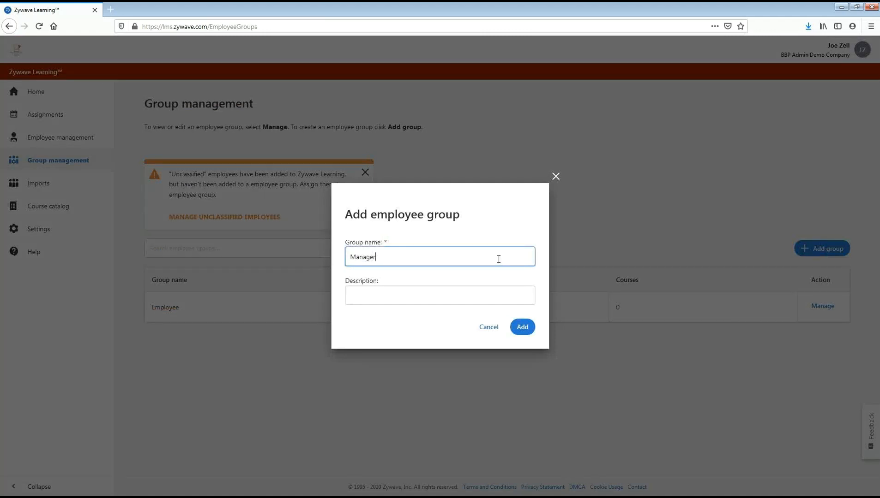
pyautogui.click(528, 327)
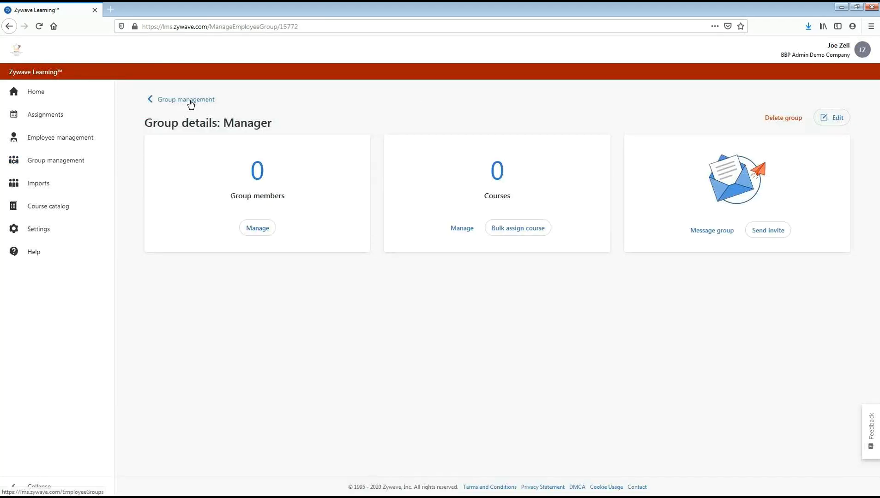
# - Give the Employee group the Workplace Harassment & Violence - Other States courses Sexual Harassment Prevention Training for Employees and for Managers
pyautogui.click(191, 103)
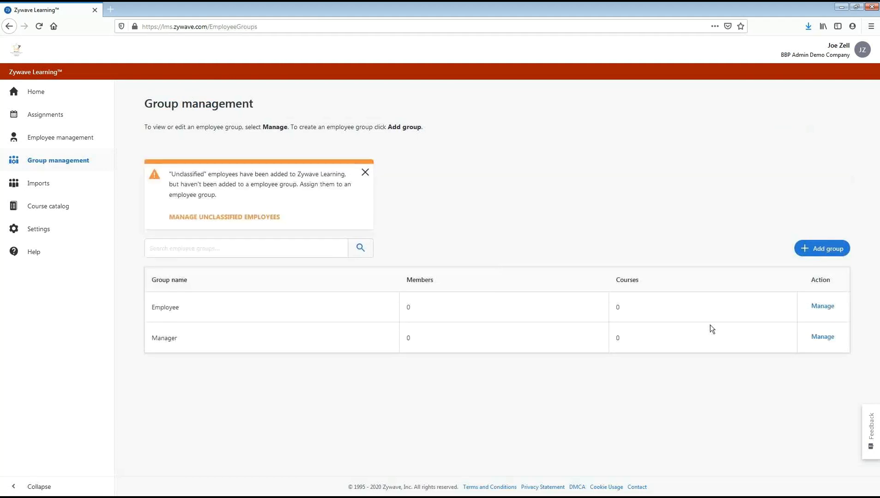
pyautogui.click(823, 307)
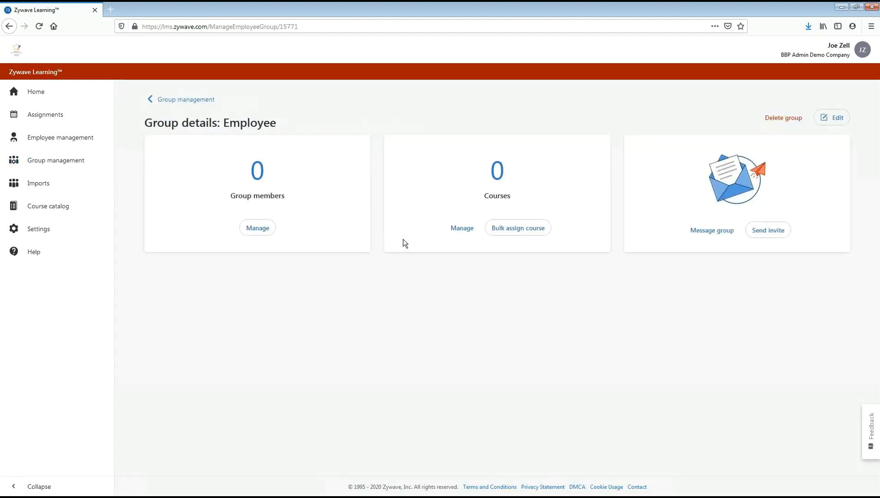
pyautogui.click(454, 235)
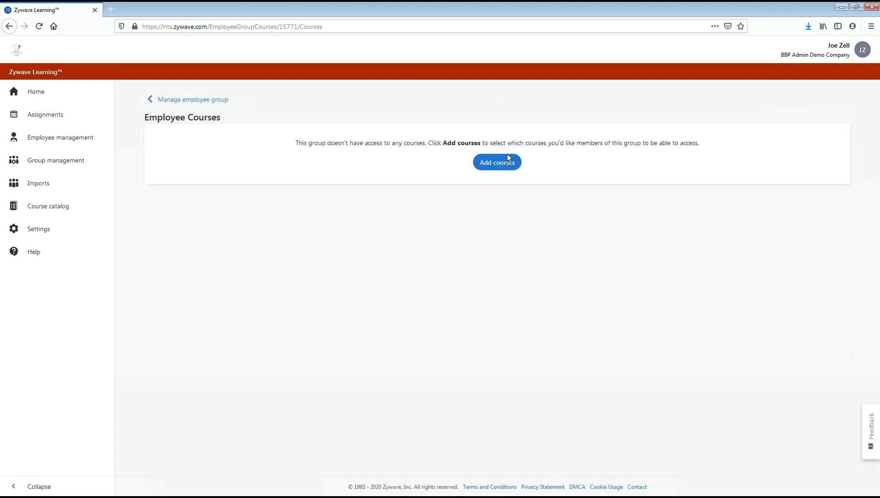
pyautogui.click(495, 165)
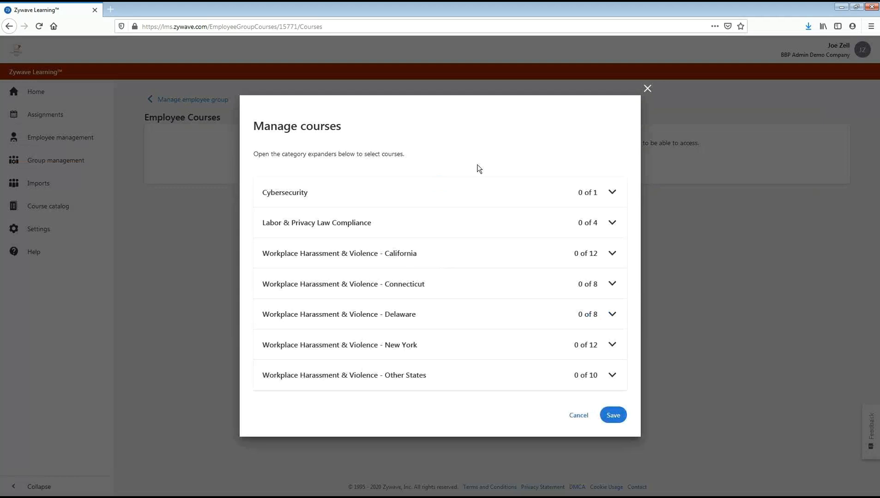
pyautogui.click(600, 383)
pyautogui.scroll(-3, 351, 360)
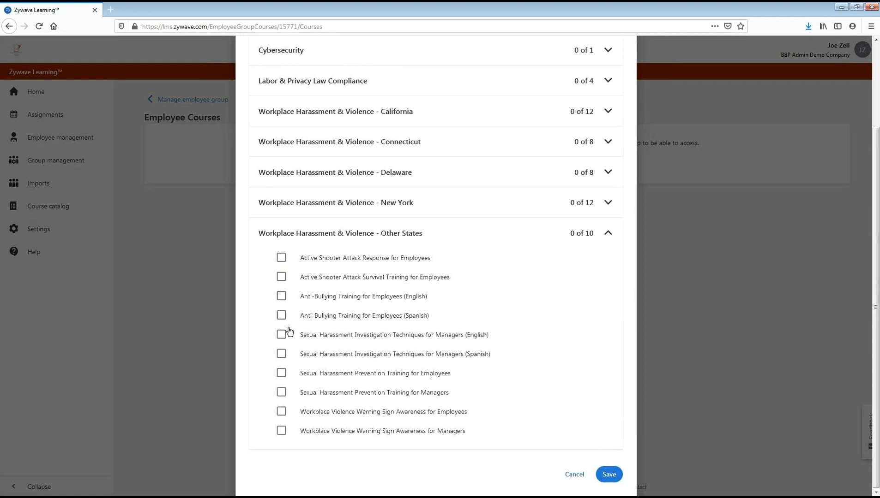
pyautogui.click(281, 373)
pyautogui.click(282, 395)
pyautogui.click(609, 474)
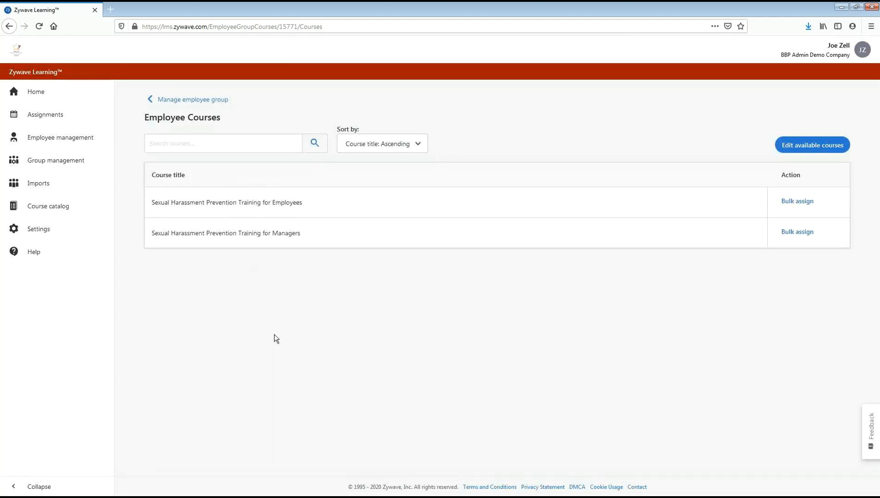
# - Give the Manager group the Other States courses Sexual Harassment Investigation Techniques for Managers (Spanish) and Sexual Harassment Prevention Training for Managers
pyautogui.click(175, 102)
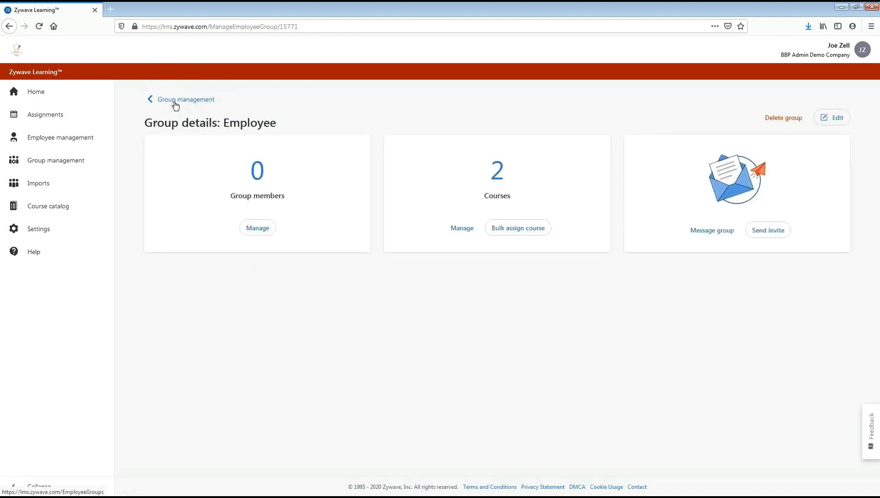
pyautogui.click(175, 104)
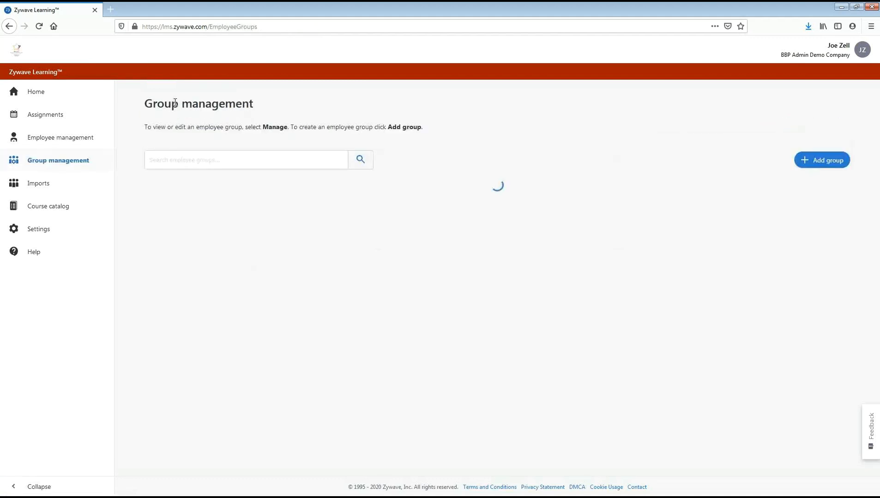
pyautogui.click(821, 336)
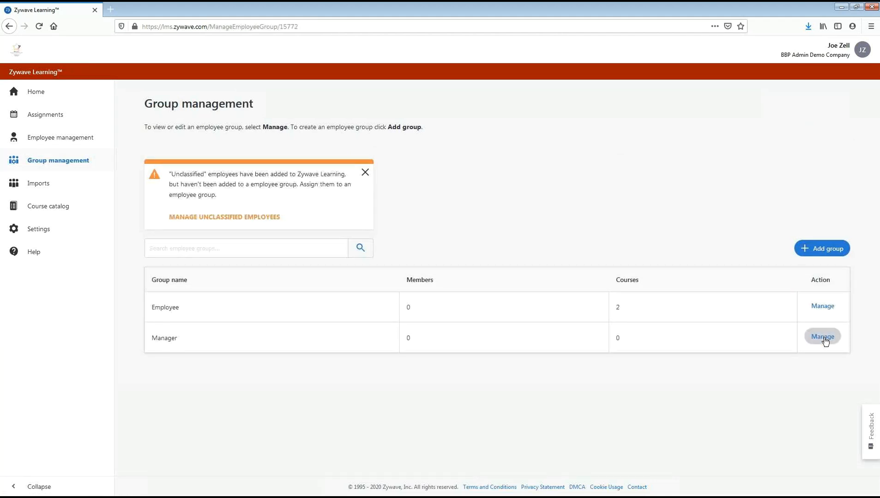
pyautogui.click(466, 231)
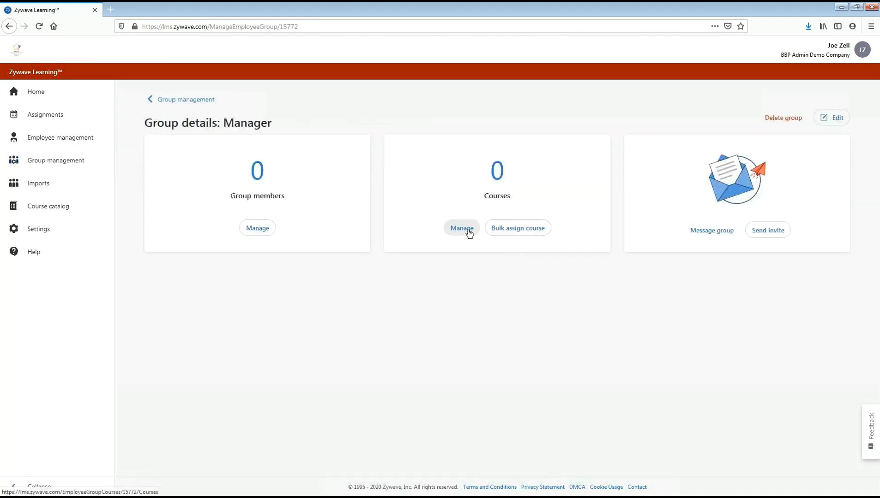
pyautogui.click(491, 163)
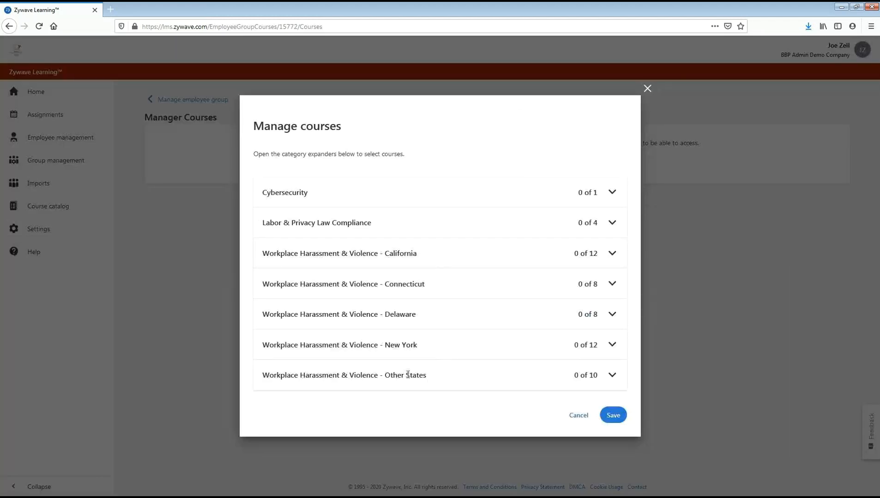
pyautogui.click(338, 375)
pyautogui.scroll(-3, 337, 360)
pyautogui.click(281, 354)
pyautogui.click(280, 393)
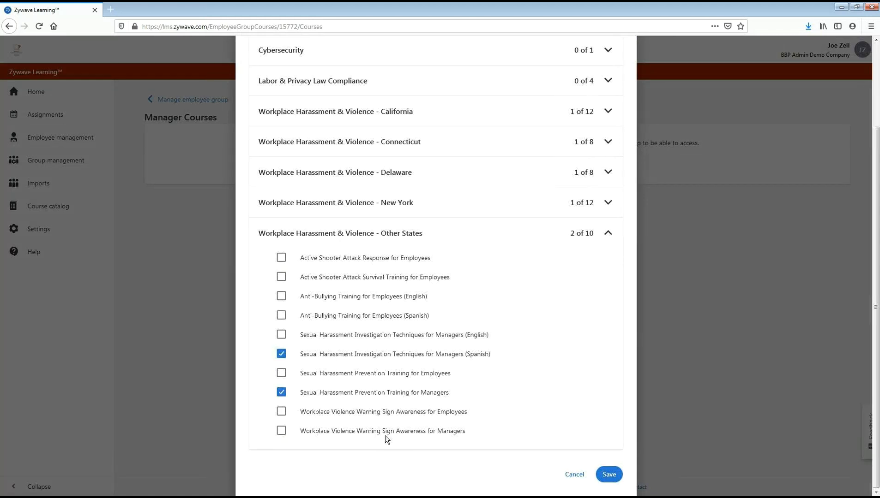
pyautogui.click(619, 479)
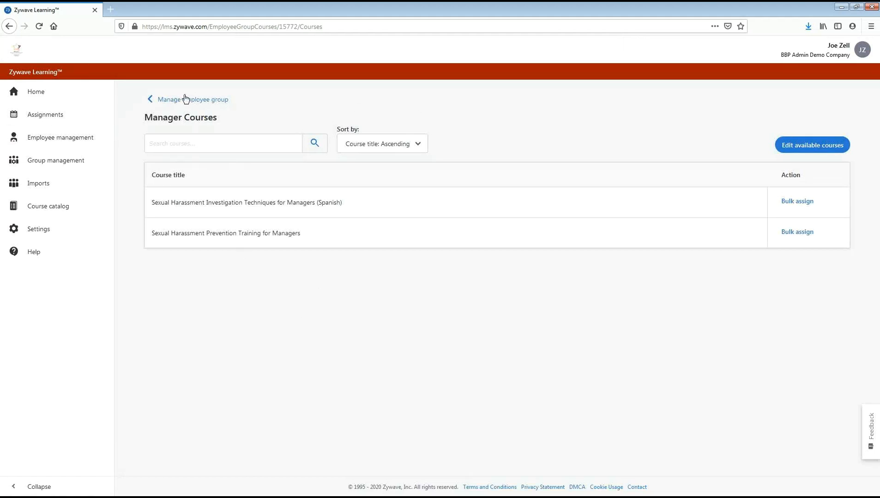
# - View the employee management list, then return to the home page and open a new employee import
pyautogui.click(84, 138)
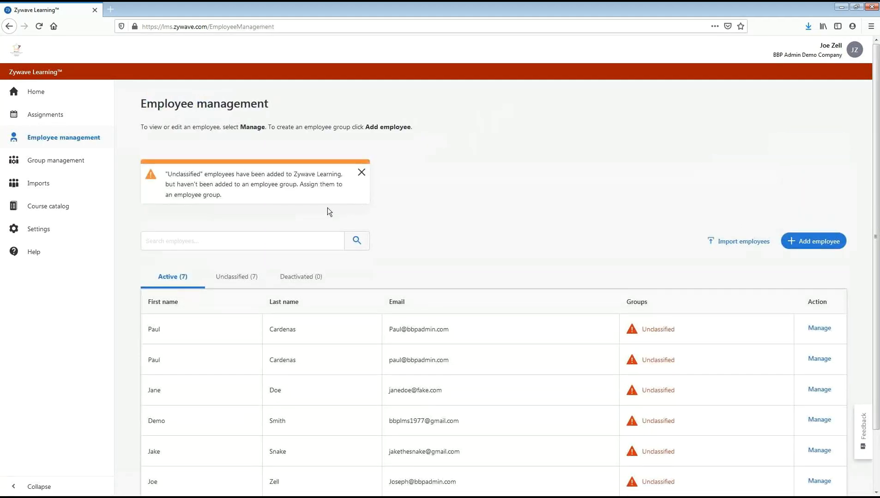
pyautogui.click(55, 92)
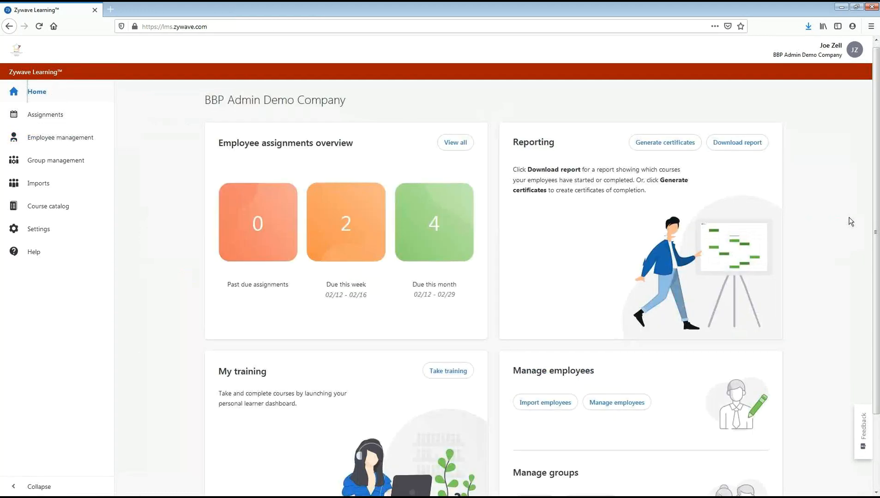
pyautogui.scroll(-2, 851, 222)
pyautogui.click(557, 358)
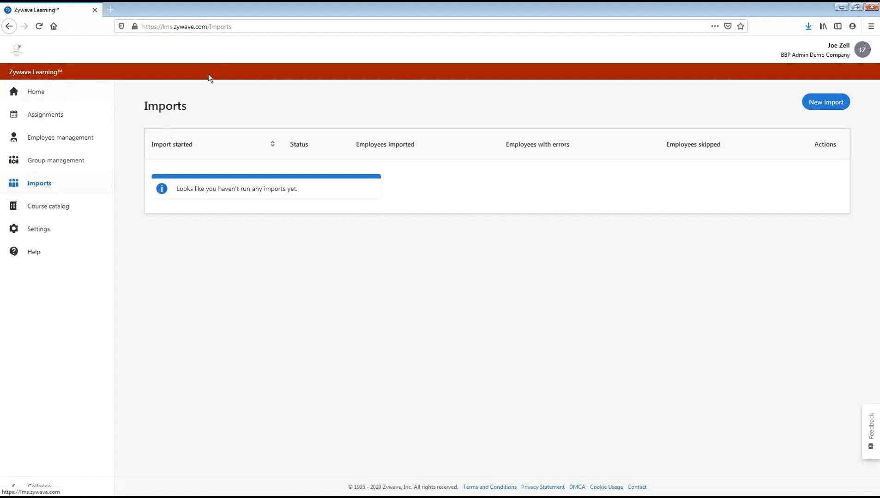
pyautogui.click(837, 100)
pyautogui.click(822, 107)
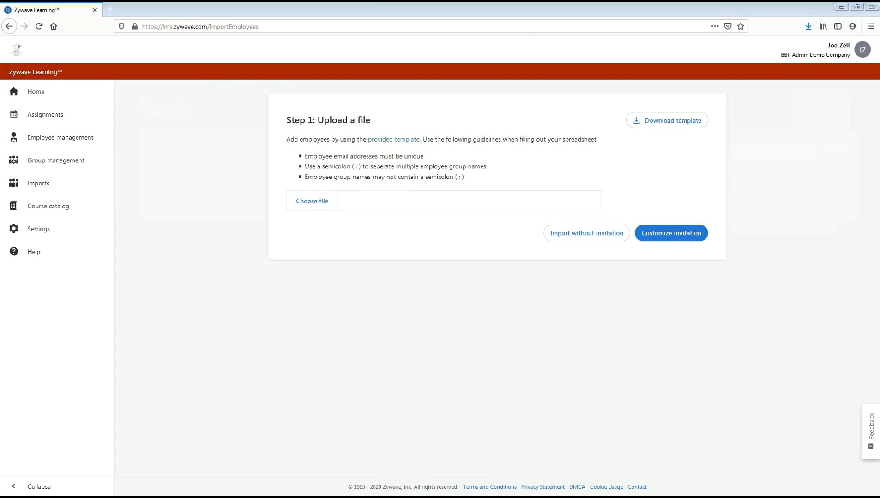
# - Examine the first name, last name, email address and employee groups columns of the import template in Excel, then close the workbook
pyautogui.moveTo(110, 289); pyautogui.dragTo(404, 6)
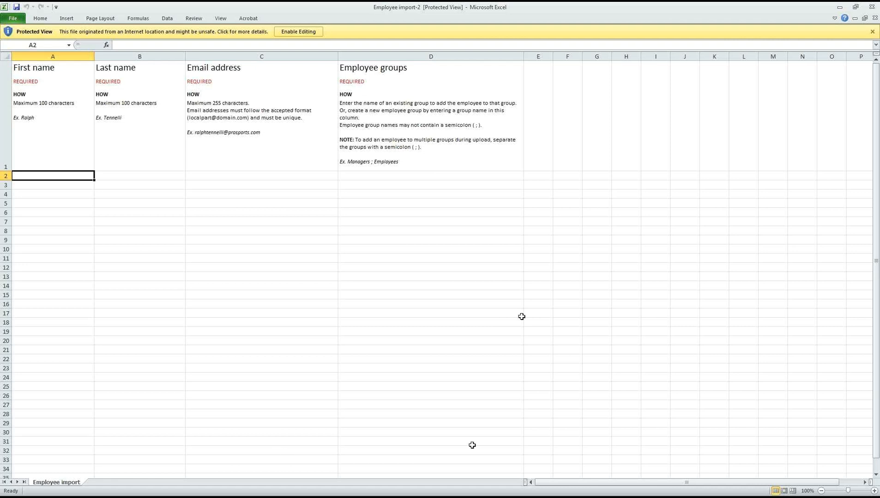
pyautogui.click(66, 76)
pyautogui.click(123, 77)
pyautogui.click(284, 78)
pyautogui.click(443, 83)
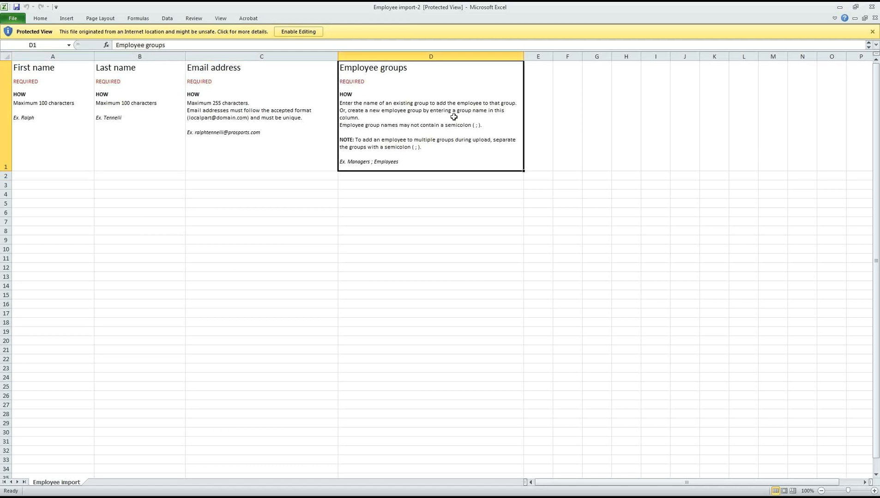
pyautogui.click(451, 174)
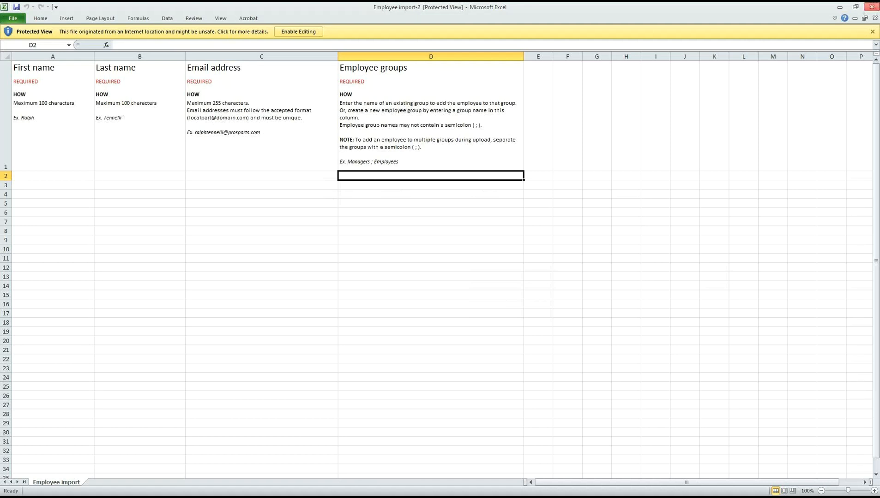
pyautogui.click(872, 6)
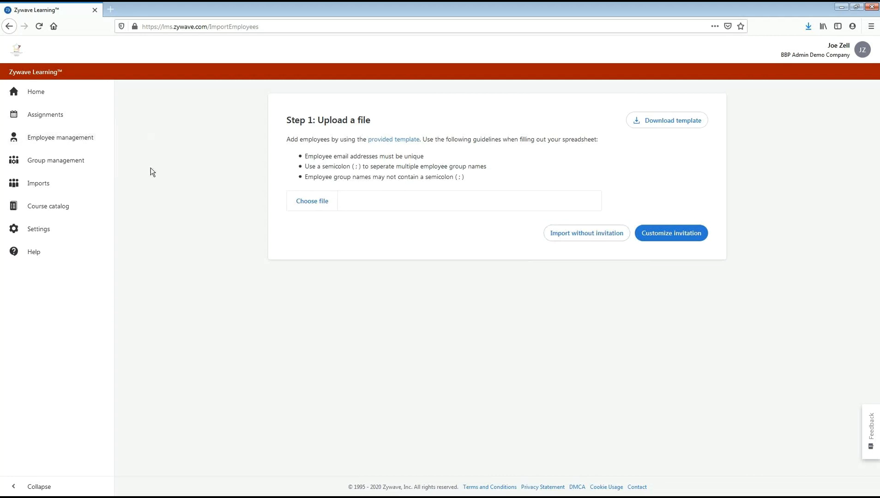
# - Leave the new import and examine the active employees and their group classification in the employee management list
pyautogui.click(9, 26)
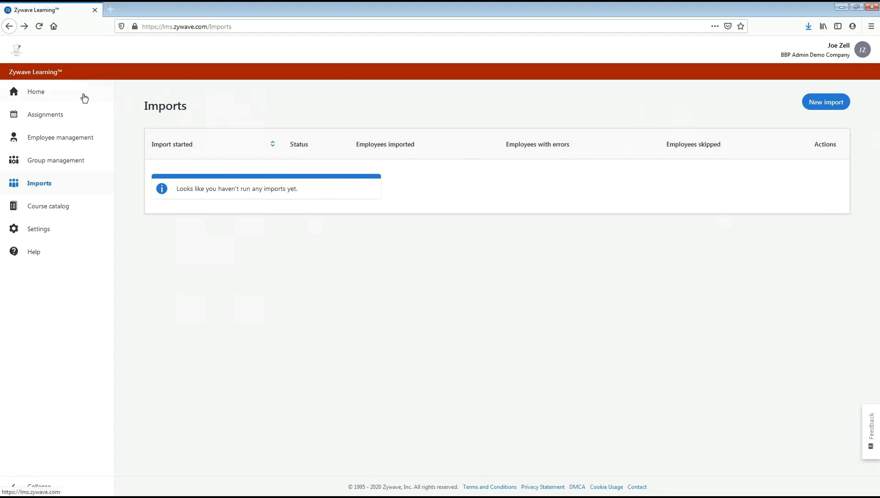
pyautogui.click(94, 138)
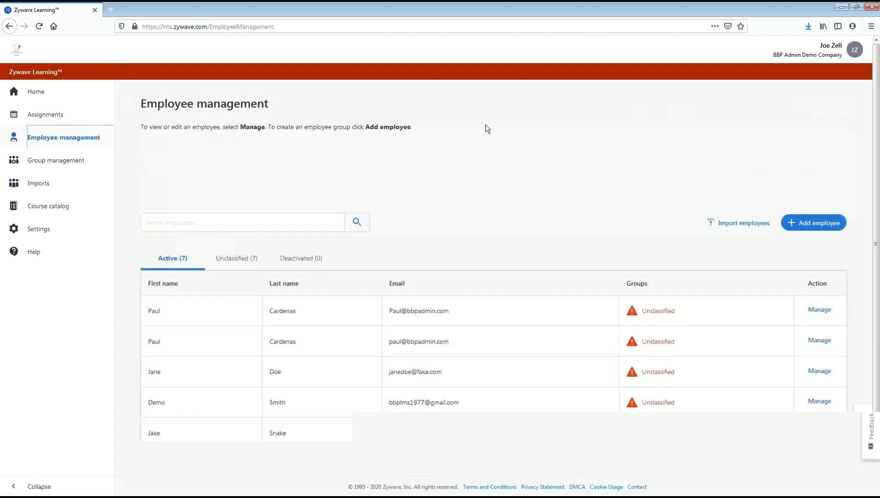
pyautogui.scroll(-2, 531, 121)
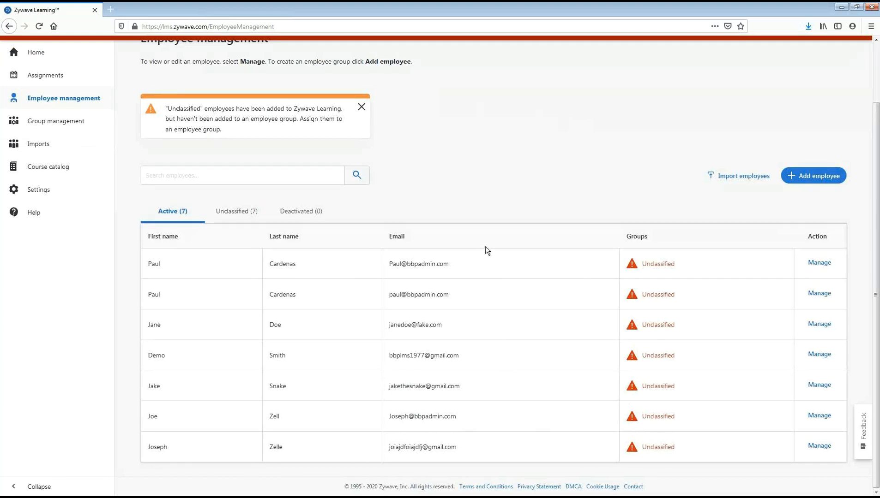
pyautogui.moveTo(677, 264); pyautogui.dragTo(641, 263)
pyautogui.click(638, 264)
pyautogui.click(592, 151)
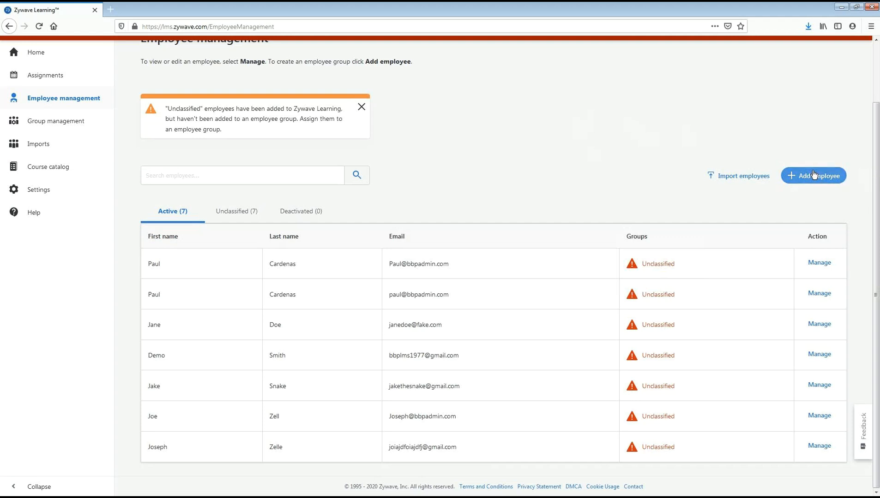
# - Add a new employee by entering the first name, last name and email address, and save the employee details
pyautogui.click(828, 178)
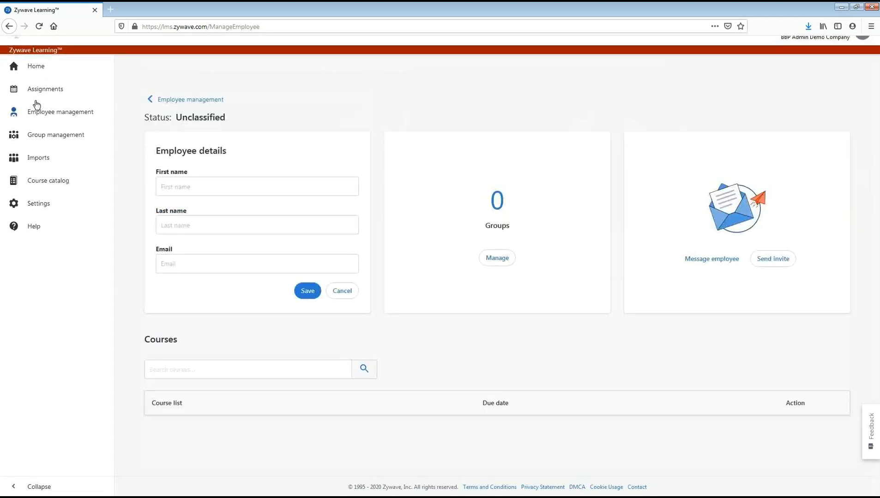
pyautogui.click(203, 171)
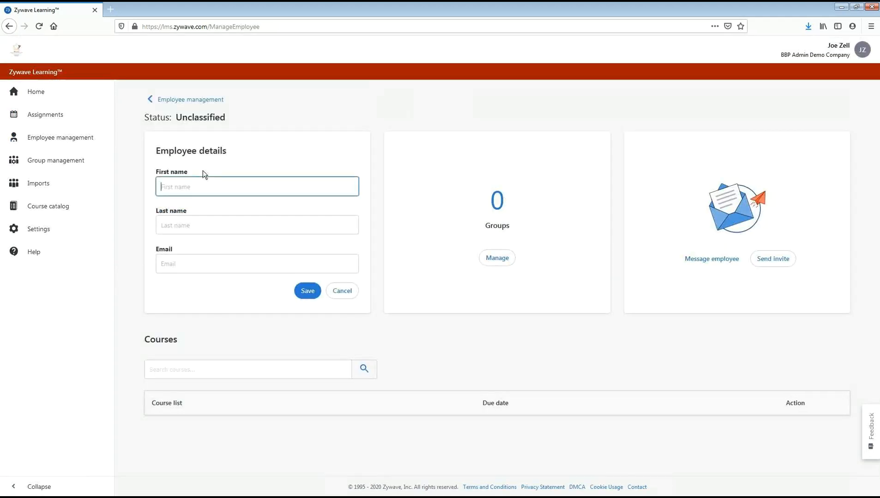
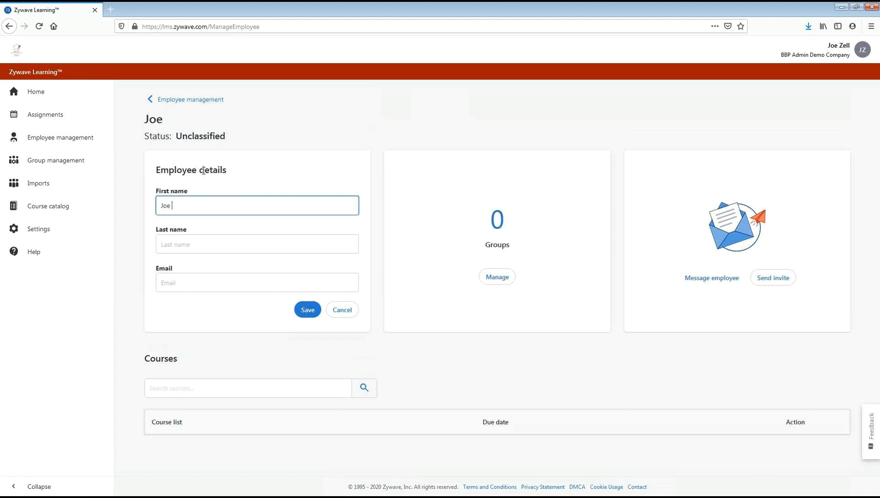
pyautogui.press('Tab')
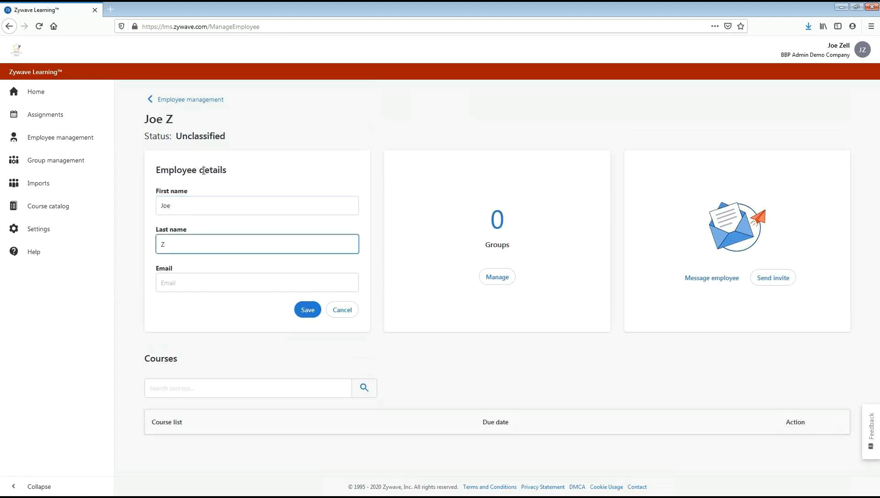
pyautogui.click(265, 283)
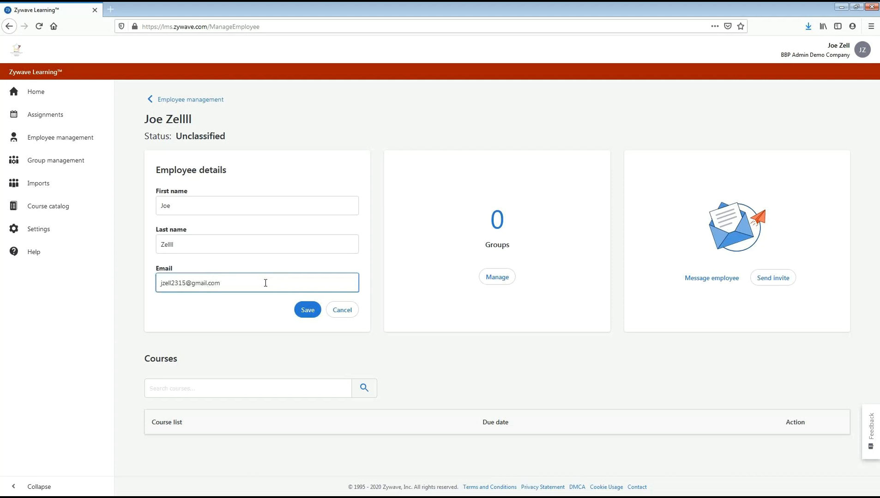
pyautogui.click(306, 310)
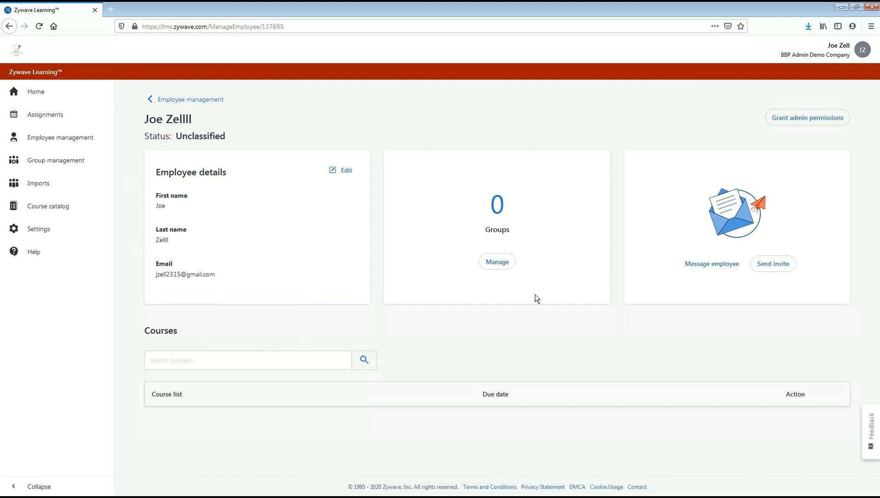
# - Add the new employee to the Employee group, save the membership, and refresh the employee's page to load the assigned courses
pyautogui.click(498, 265)
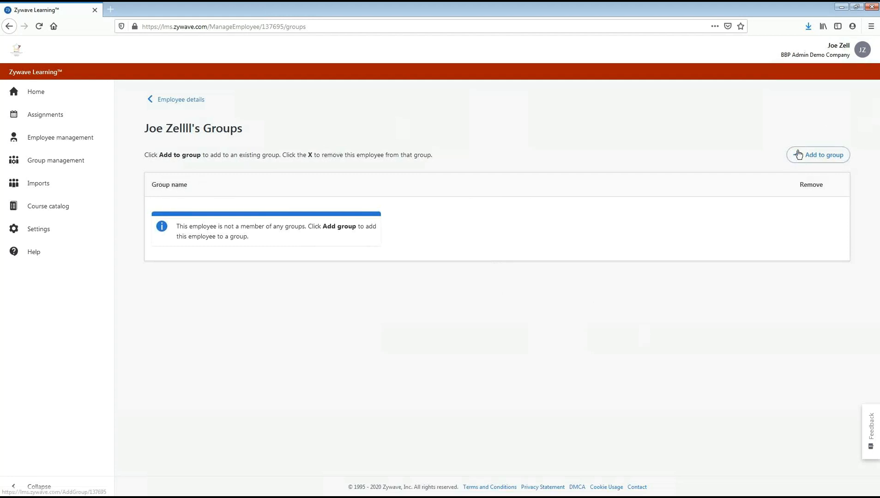
pyautogui.click(815, 155)
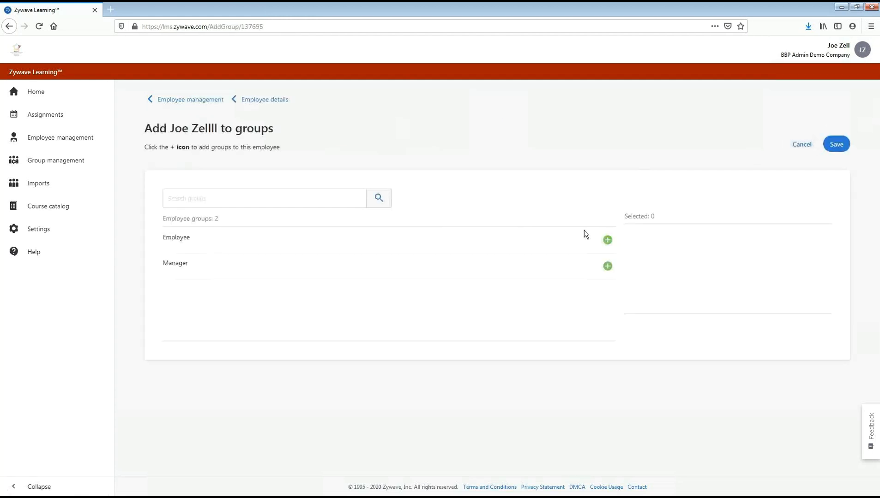
pyautogui.click(607, 241)
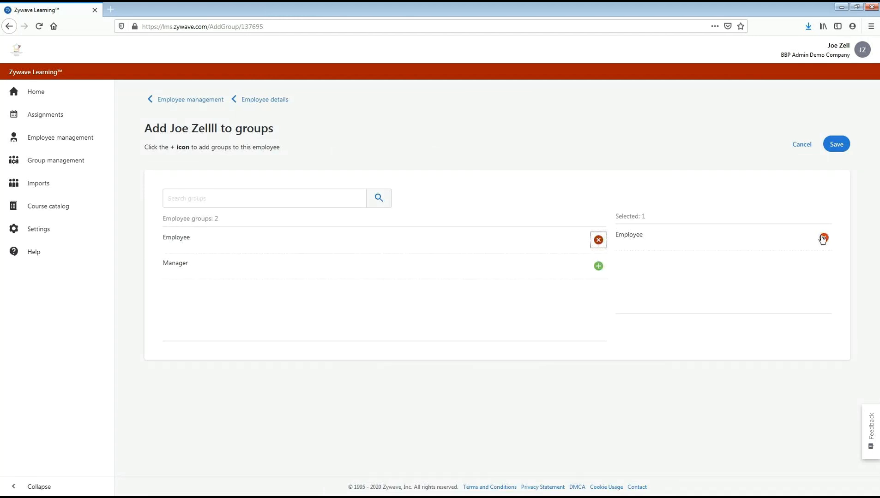
pyautogui.click(823, 238)
pyautogui.click(607, 240)
pyautogui.click(844, 146)
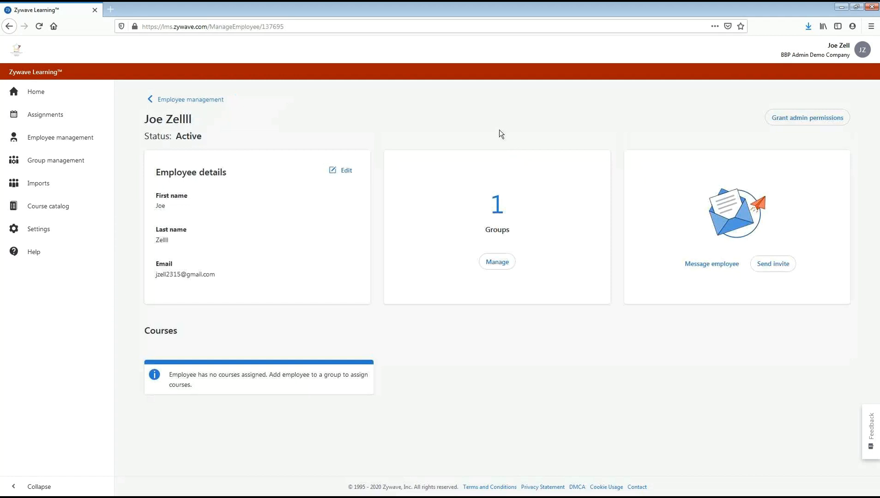
pyautogui.moveTo(499, 204); pyautogui.dragTo(489, 208)
pyautogui.click(474, 203)
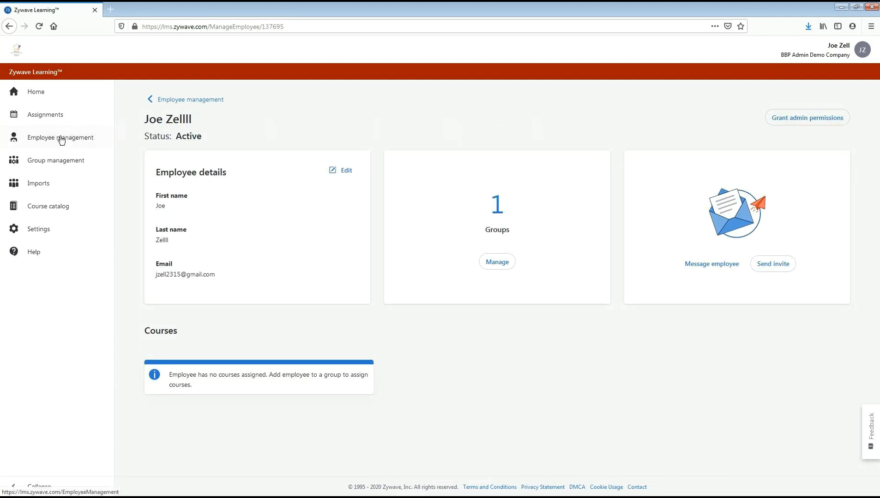
pyautogui.click(38, 27)
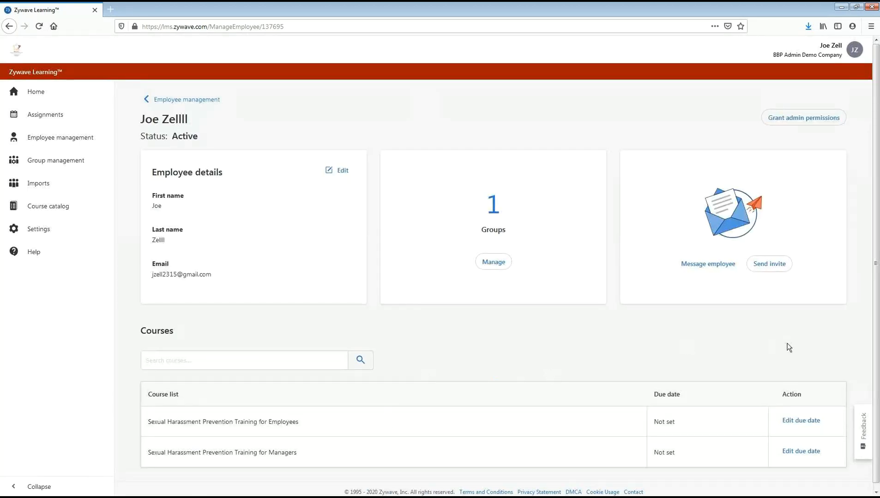
# - View the subject and message body fields of the email form for messaging the new employee, then close it unsent
pyautogui.click(711, 270)
pyautogui.click(446, 232)
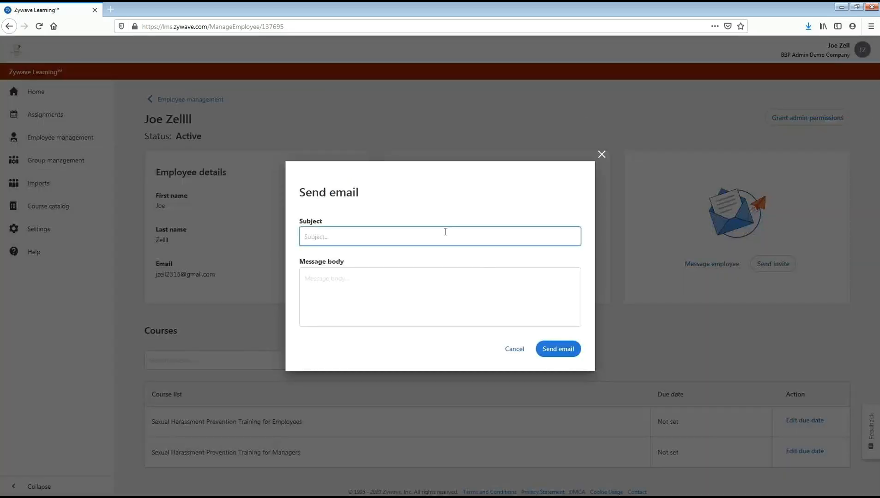
pyautogui.click(422, 295)
pyautogui.click(601, 155)
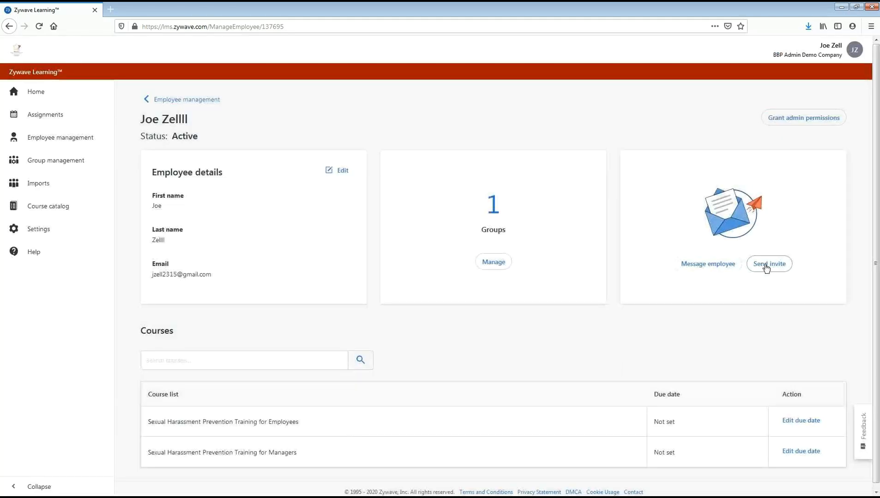
# - Draft an invite to the new employee with "Have a great day" added to the message body, then cancel it
pyautogui.click(765, 266)
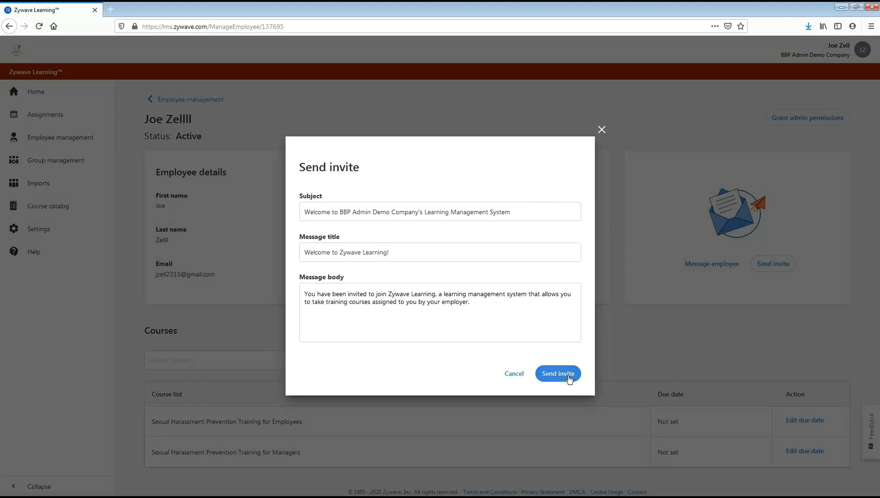
pyautogui.click(508, 323)
pyautogui.write('Havea  greaet')
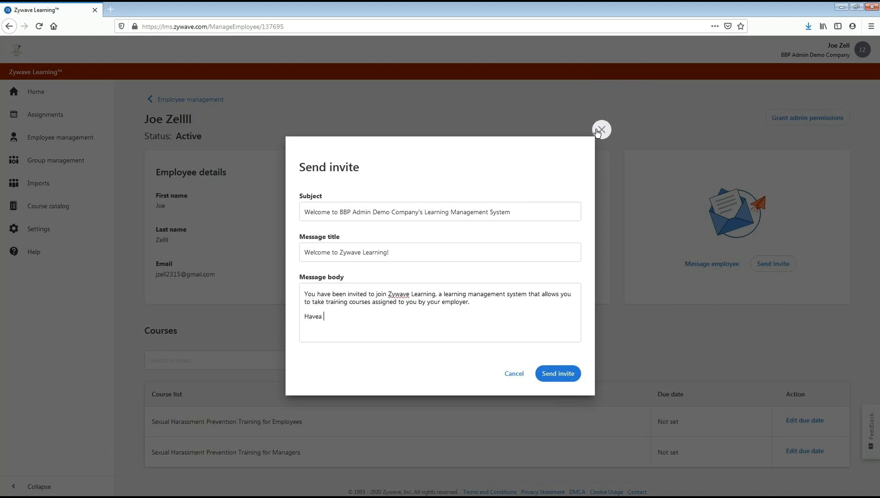
pyautogui.press('BackSpace')
pyautogui.press('BackSpace')
pyautogui.press('BackSpace')
pyautogui.press('BackSpace')
pyautogui.press('BackSpace')
pyautogui.press('BackSpace')
pyautogui.press('BackSpace')
pyautogui.press('BackSpace')
pyautogui.press('BackSpace')
pyautogui.write('a great day')
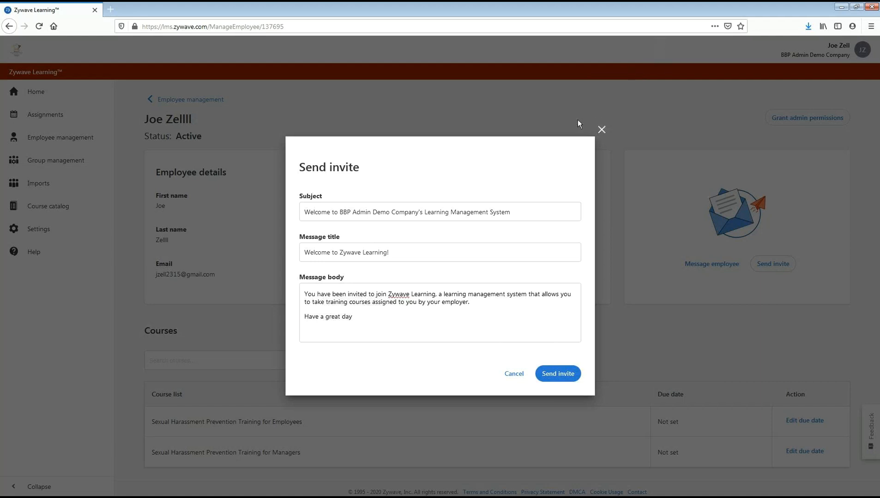
pyautogui.click(519, 374)
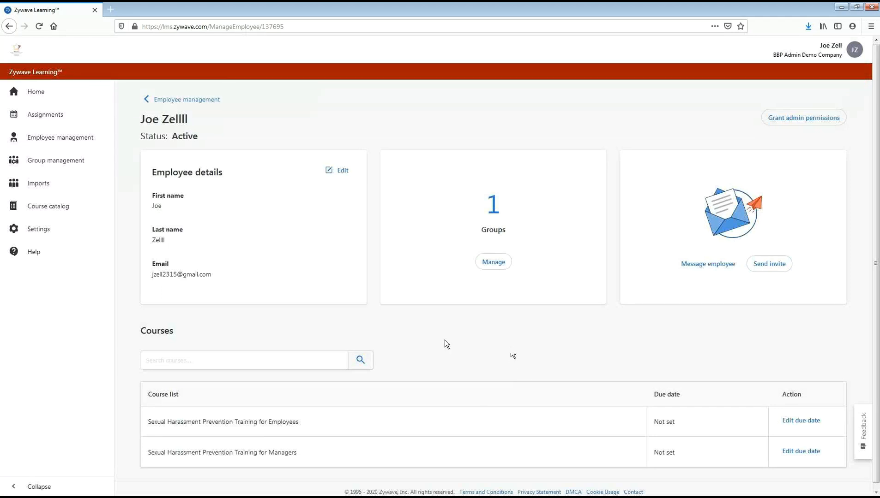
# - Start a bulk course assignment for the Employee group with Sexual Harassment Prevention Training for Employees and check the due date calendar
pyautogui.click(66, 163)
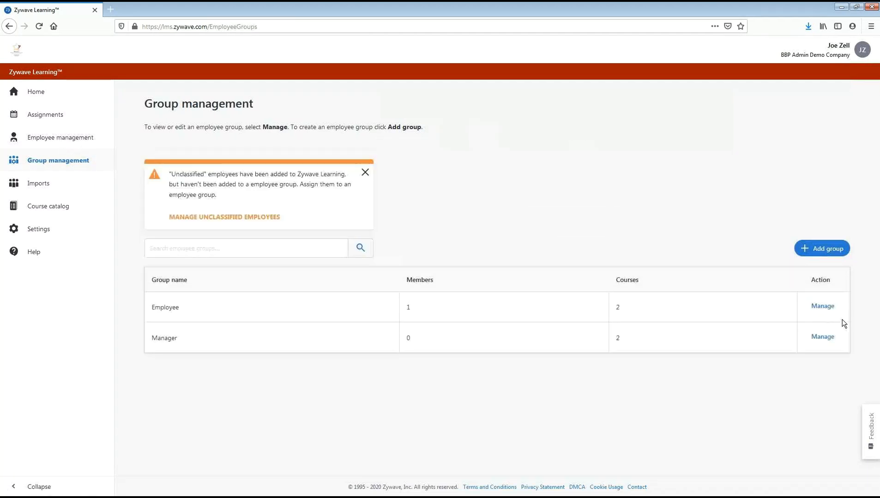
pyautogui.click(830, 308)
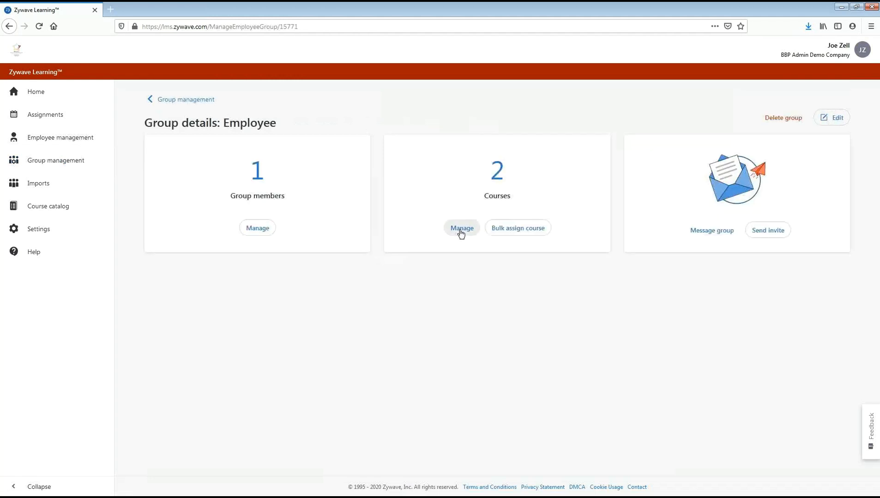
pyautogui.click(504, 230)
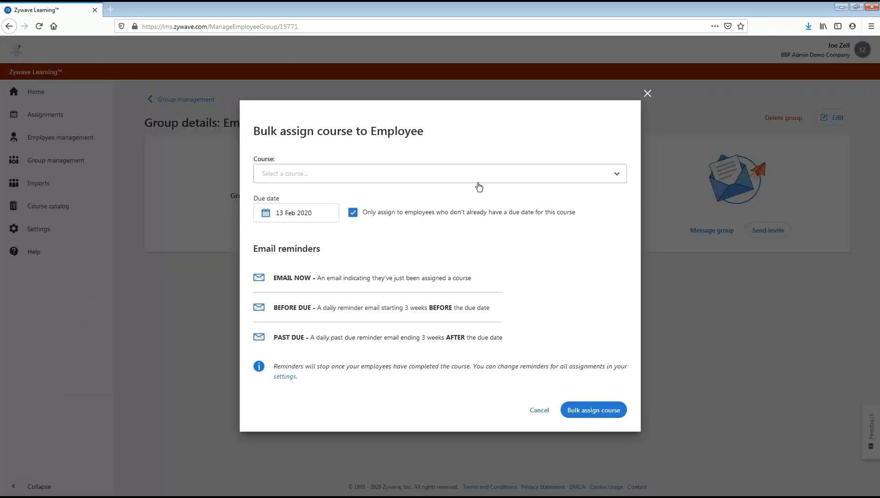
pyautogui.click(478, 182)
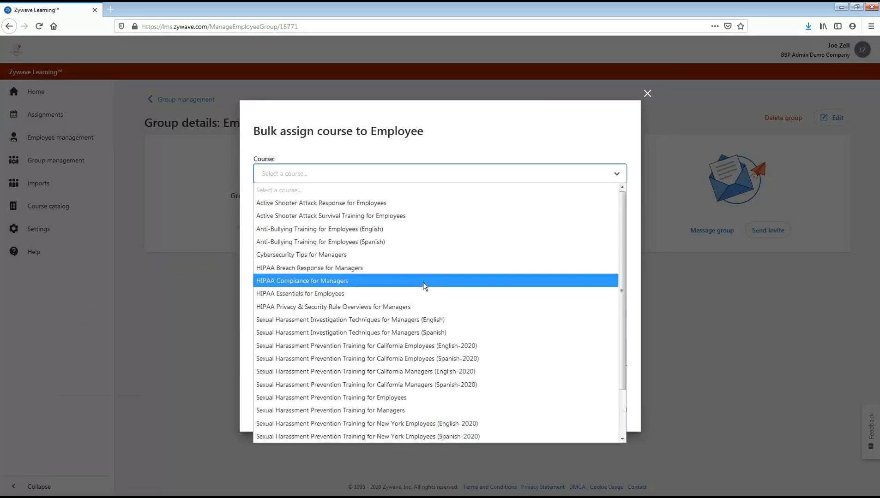
pyautogui.click(449, 325)
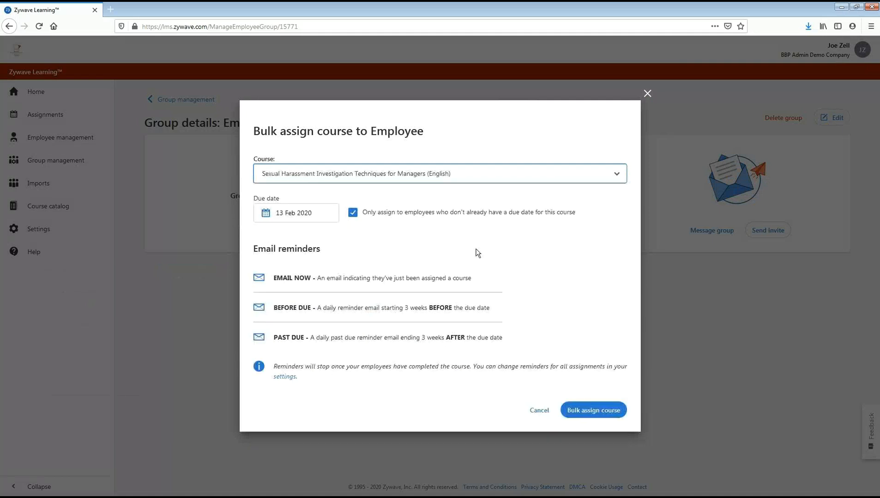
pyautogui.click(426, 174)
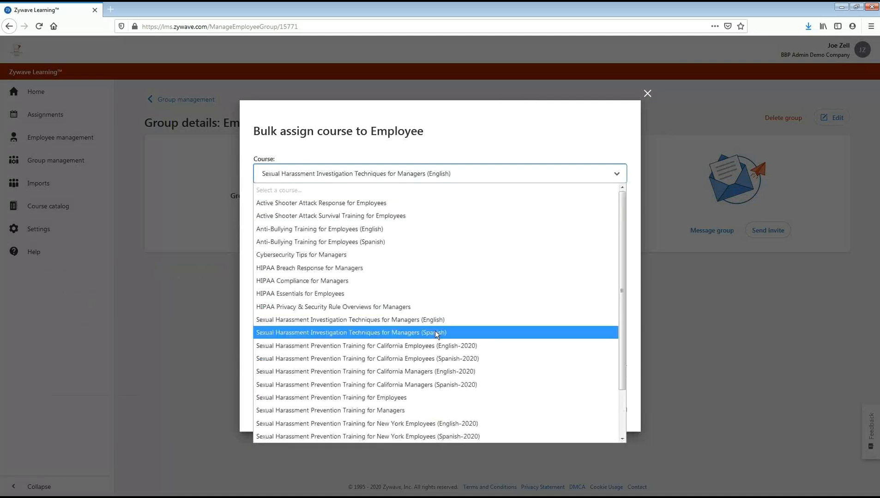
pyautogui.click(441, 397)
pyautogui.click(312, 218)
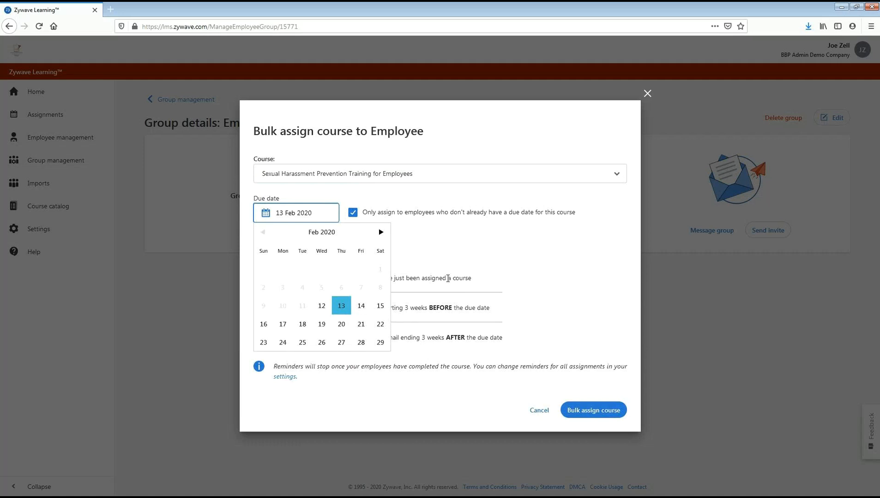
pyautogui.click(515, 226)
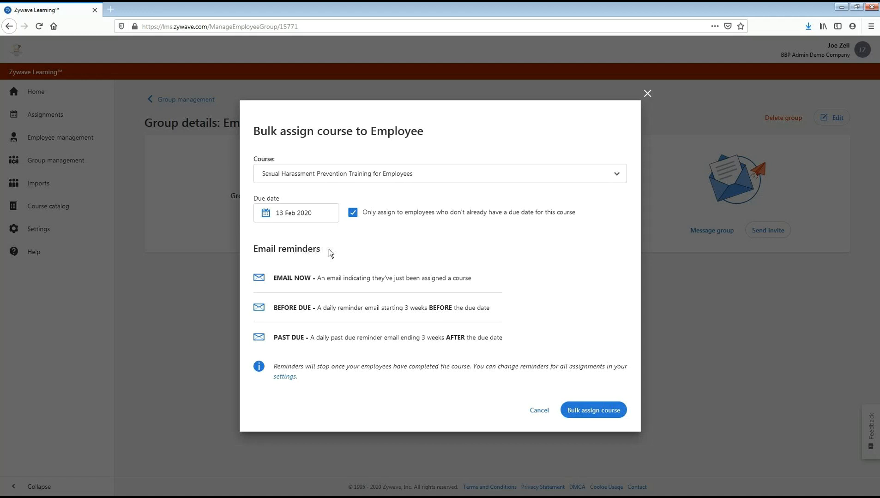
# - Read the email now, before due and past due reminder descriptions, then cancel the bulk course assignment
pyautogui.moveTo(321, 250); pyautogui.dragTo(267, 250)
pyautogui.click(488, 261)
pyautogui.moveTo(510, 281); pyautogui.dragTo(317, 278)
pyautogui.click(529, 290)
pyautogui.moveTo(493, 312); pyautogui.dragTo(308, 307)
pyautogui.click(545, 311)
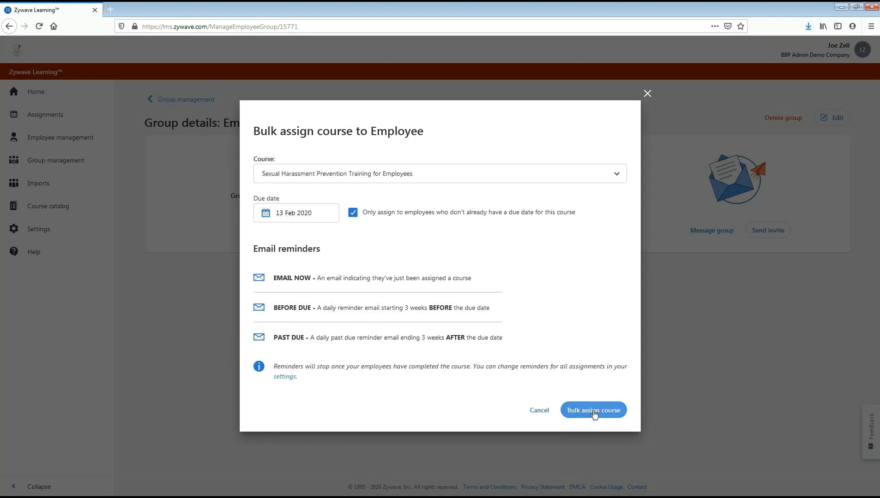
pyautogui.click(547, 410)
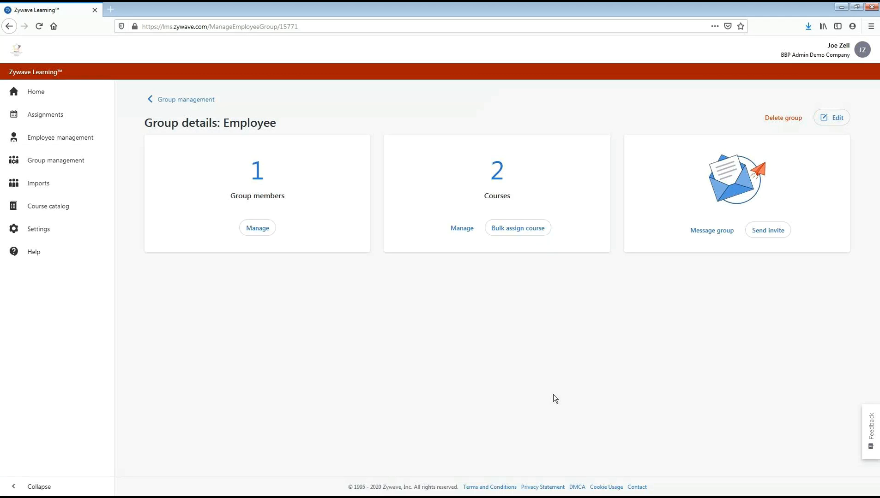
# - Review the employee course assignments by status: open, completed, no due date and past due
pyautogui.click(55, 96)
pyautogui.click(68, 118)
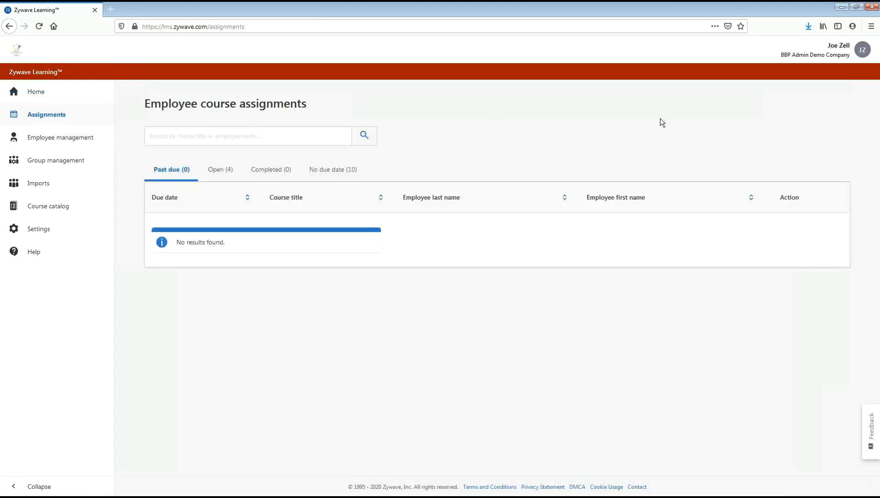
pyautogui.click(222, 170)
pyautogui.click(277, 171)
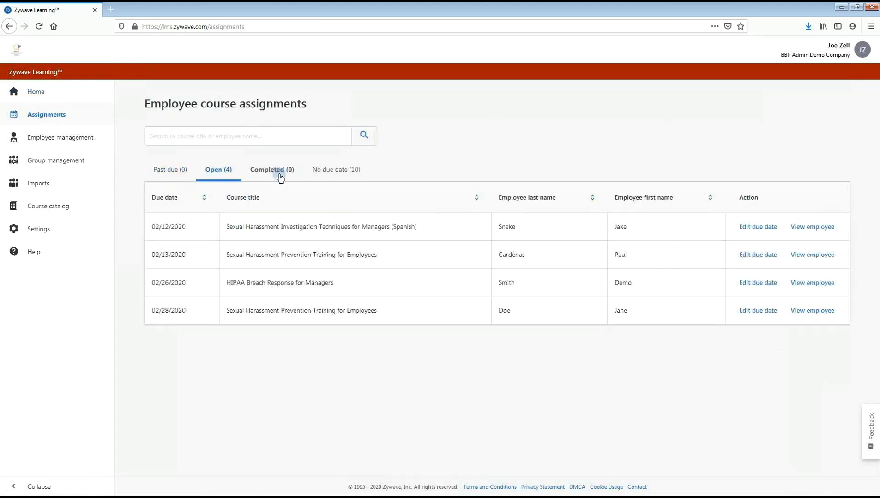
pyautogui.click(346, 177)
pyautogui.click(171, 172)
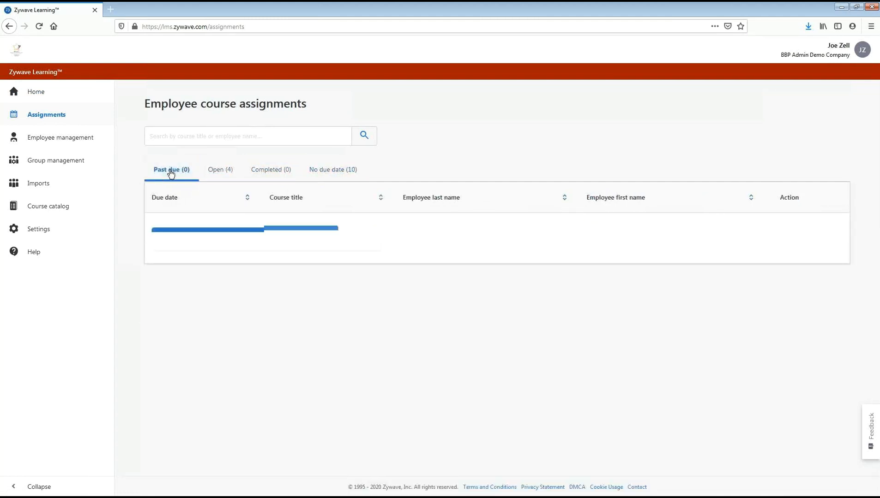
# - Set the due date to 13 Feb 2020 for the first undated assignment, Sexual Harassment Prevention Training for Employees, and save it
pyautogui.click(230, 171)
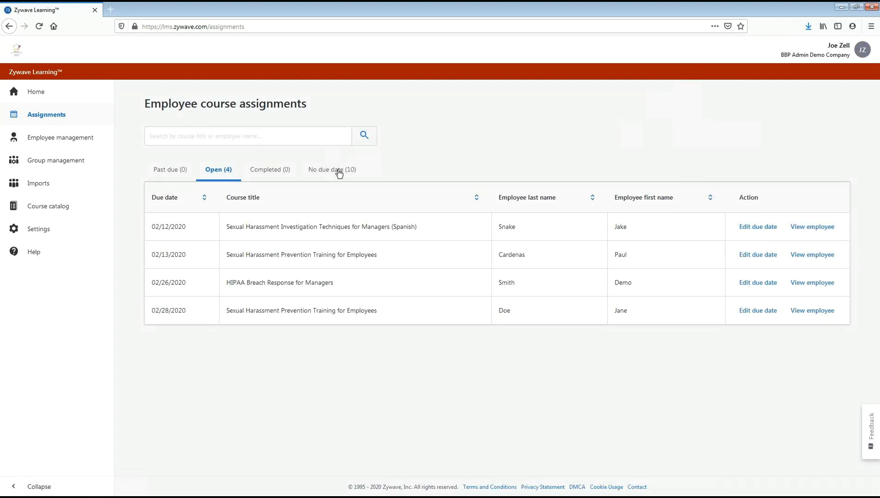
pyautogui.click(271, 180)
pyautogui.click(364, 173)
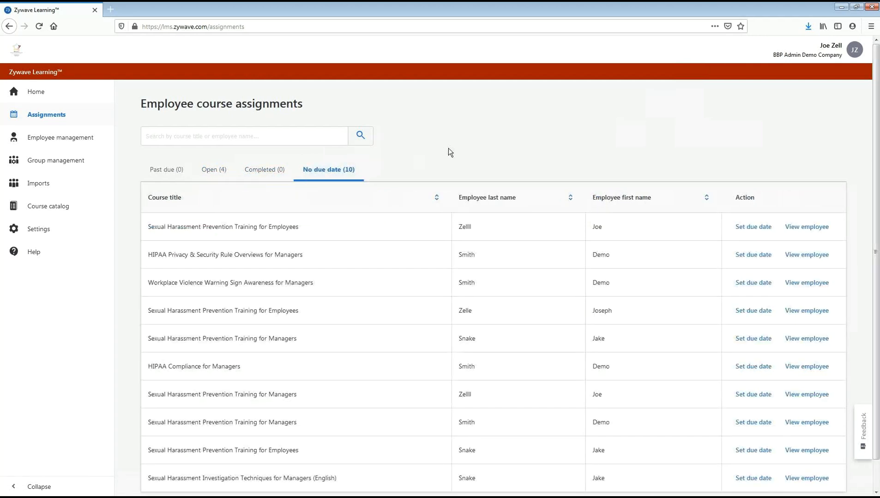
pyautogui.click(745, 231)
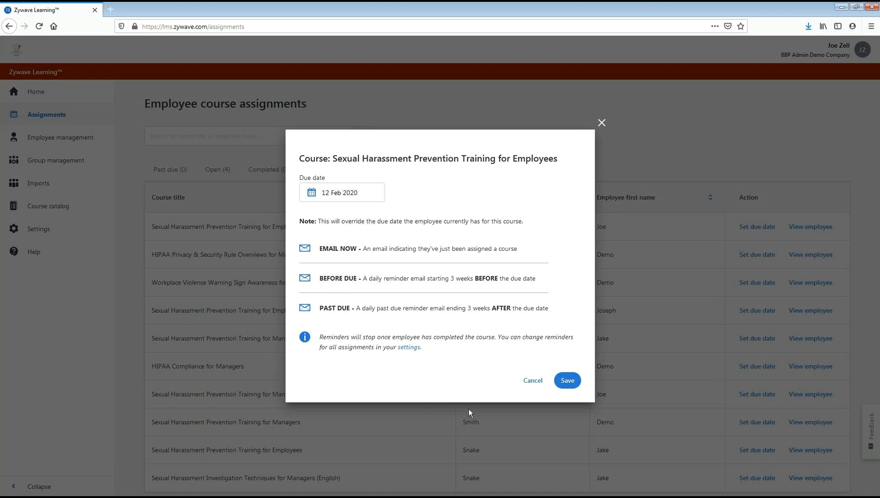
pyautogui.click(364, 192)
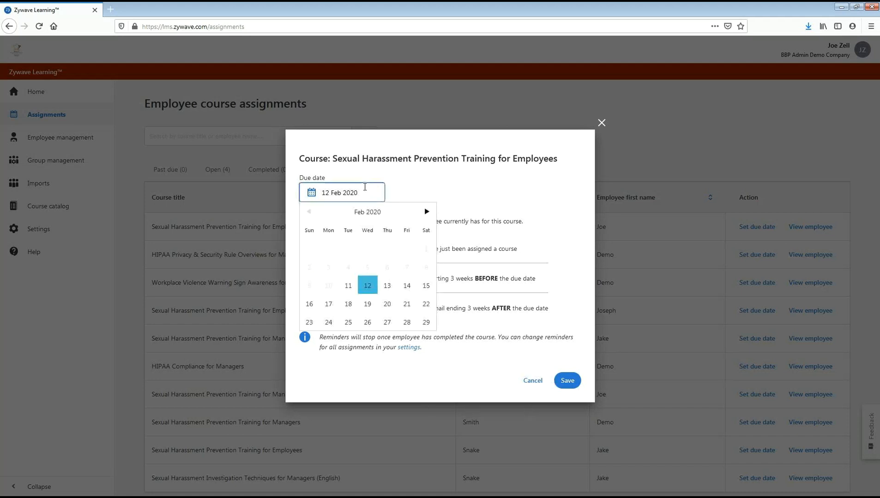
pyautogui.click(386, 286)
pyautogui.click(567, 378)
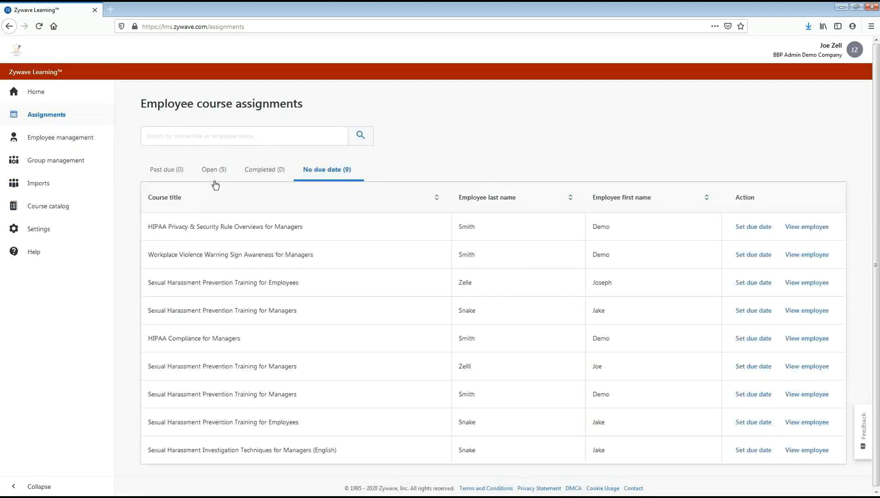
# - Check the newly dated course among the open assignments and return to the company home page
pyautogui.click(217, 174)
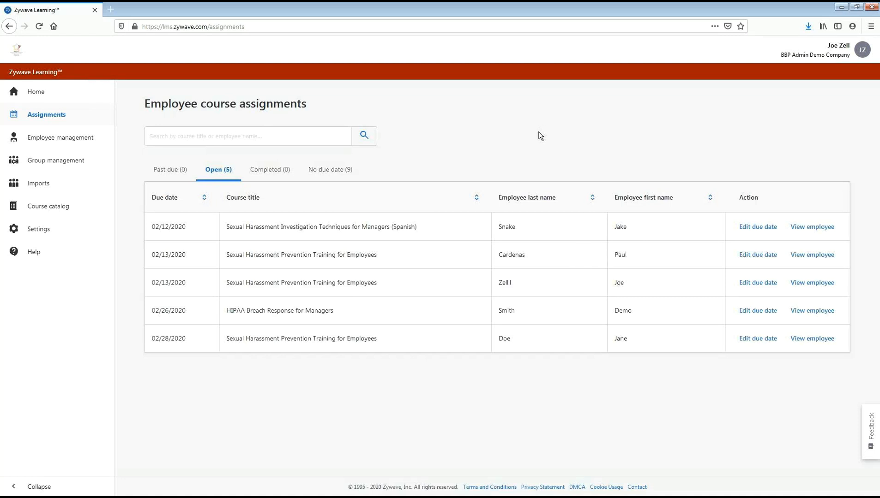
pyautogui.click(81, 93)
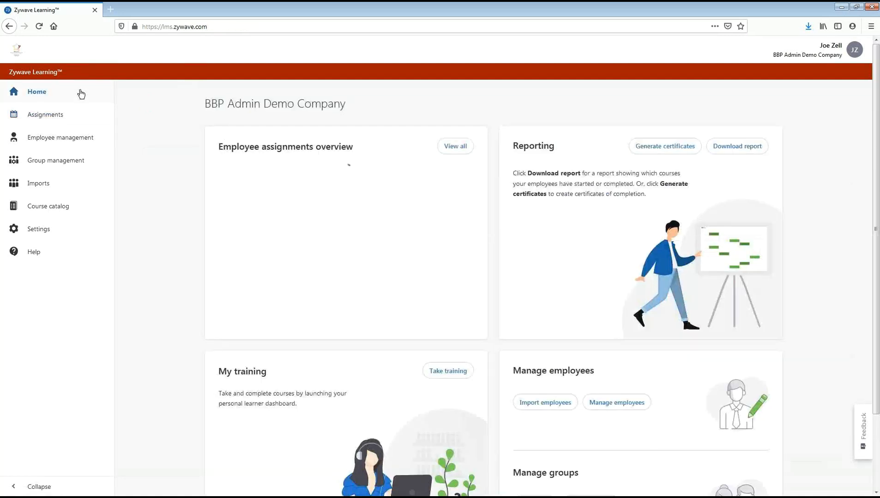